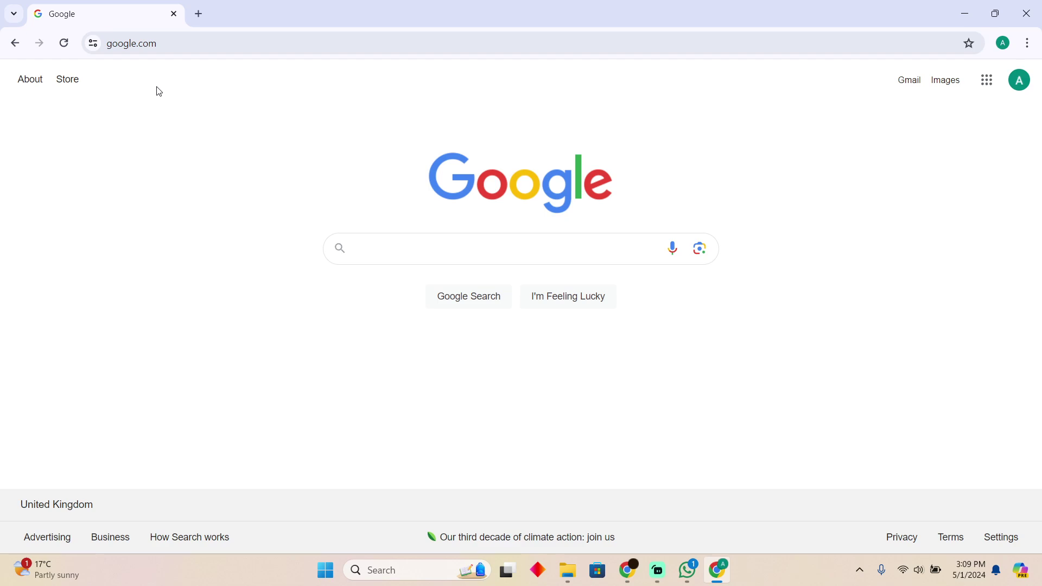
Search Google for 'raise marketplace' via the suggestion, showing Raise.com results first
{"action": "left_click", "coordinate": [468, 254]}
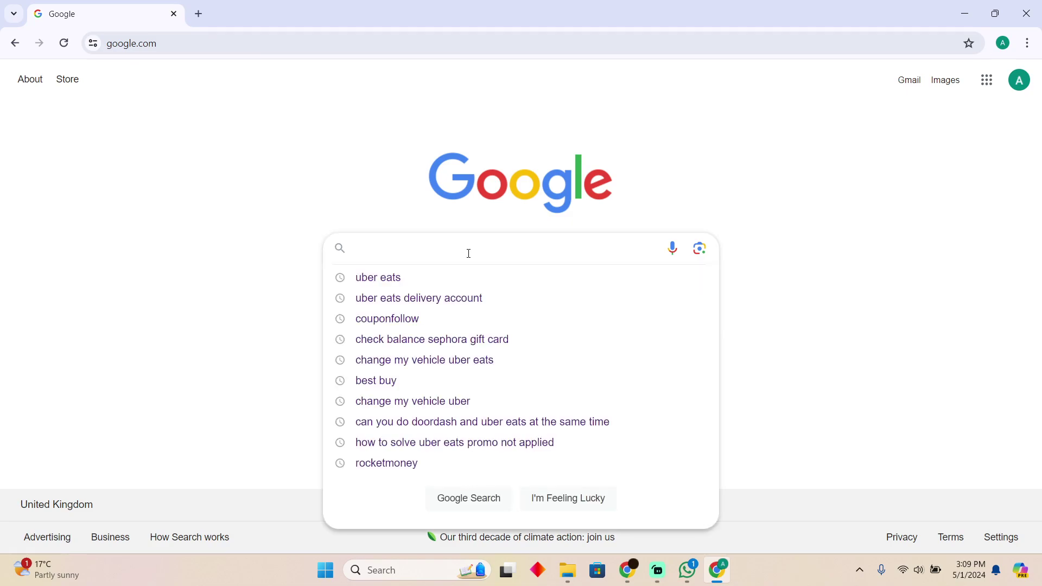
{"action": "type", "text": "raise"}
{"action": "key", "text": "Down"}
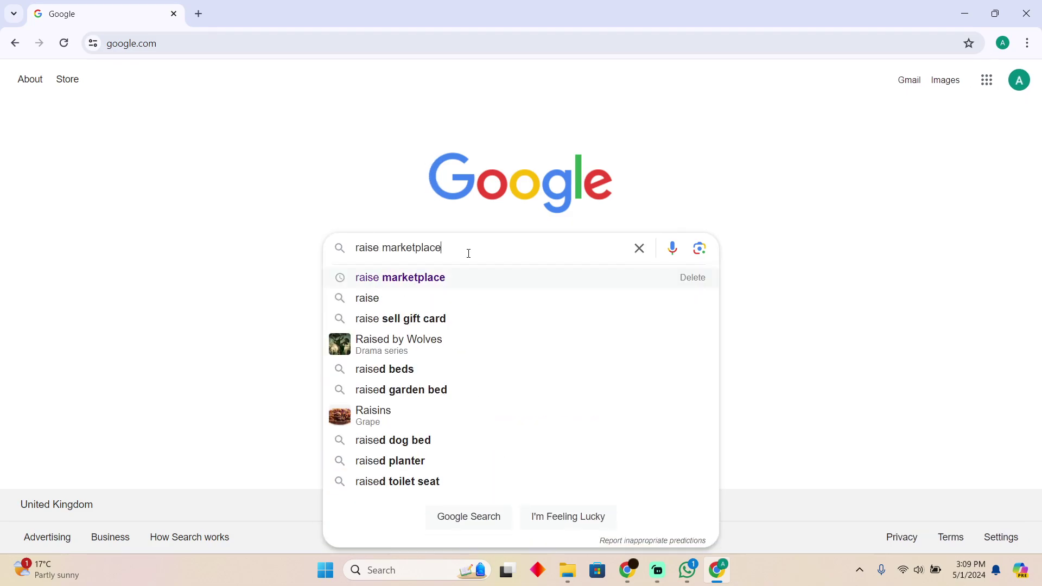
{"action": "key", "text": "Return"}
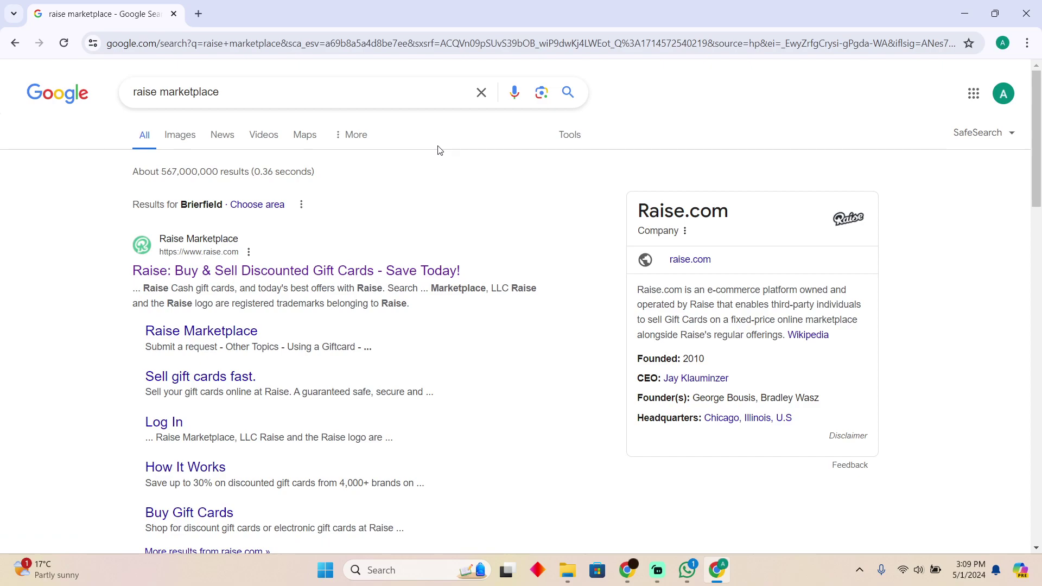
{"action": "scroll", "coordinate": [426, 272], "scroll_direction": "down", "scroll_amount": 2}
{"action": "scroll", "coordinate": [409, 247], "scroll_direction": "up", "scroll_amount": 2}
Go to ubereats.com and navigate to Uber Wallet from the account menu
{"action": "left_click", "coordinate": [335, 42]}
{"action": "type", "text": "uber"}
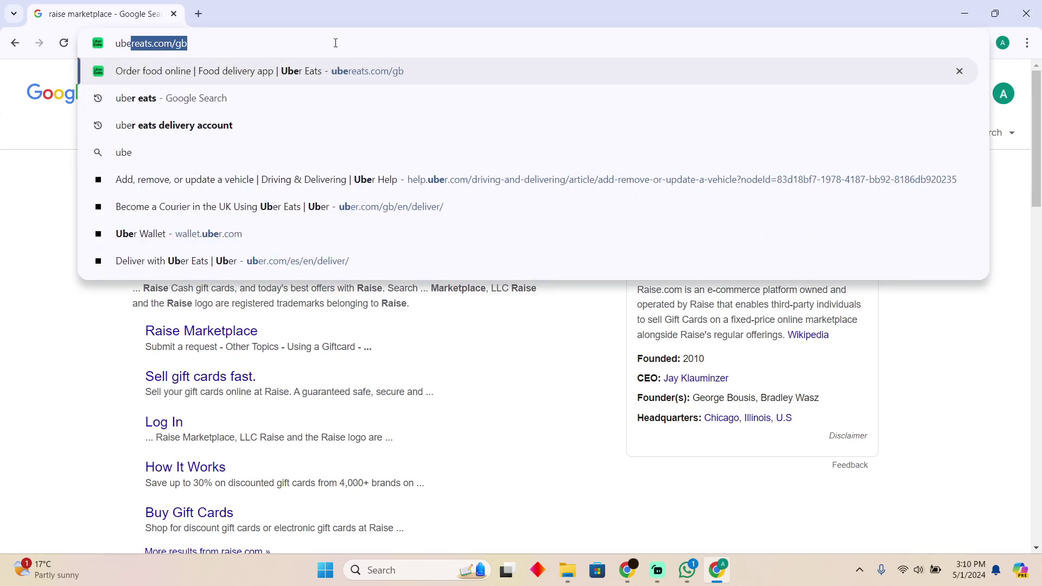
{"action": "key", "text": "Return"}
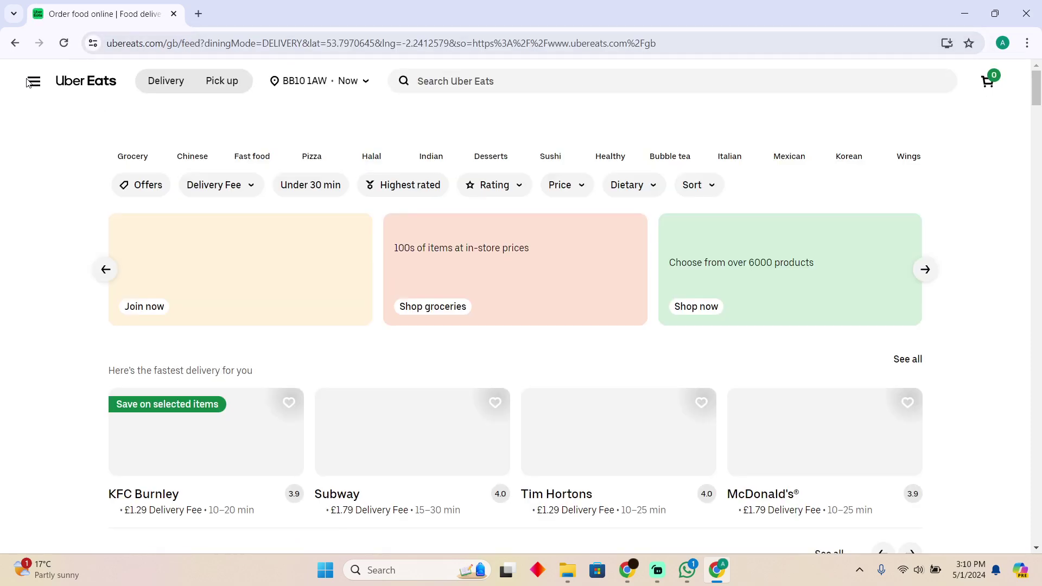
{"action": "left_click", "coordinate": [34, 80]}
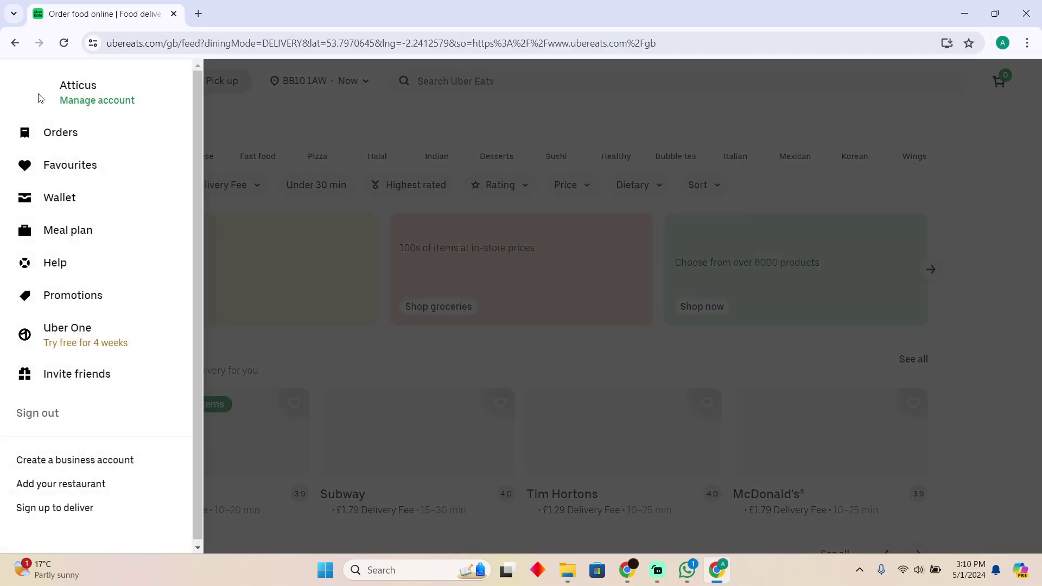
{"action": "left_click", "coordinate": [60, 199]}
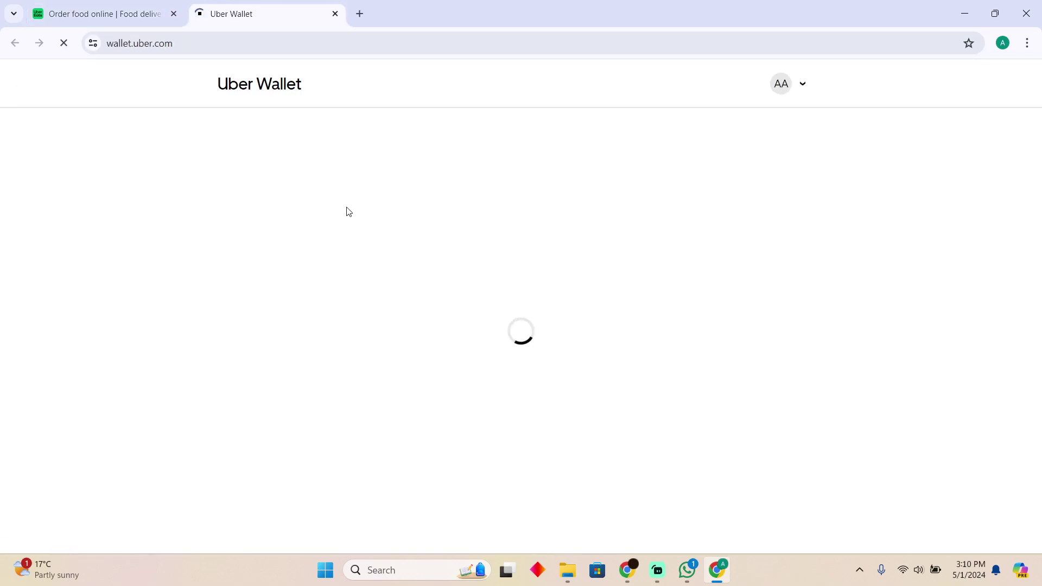